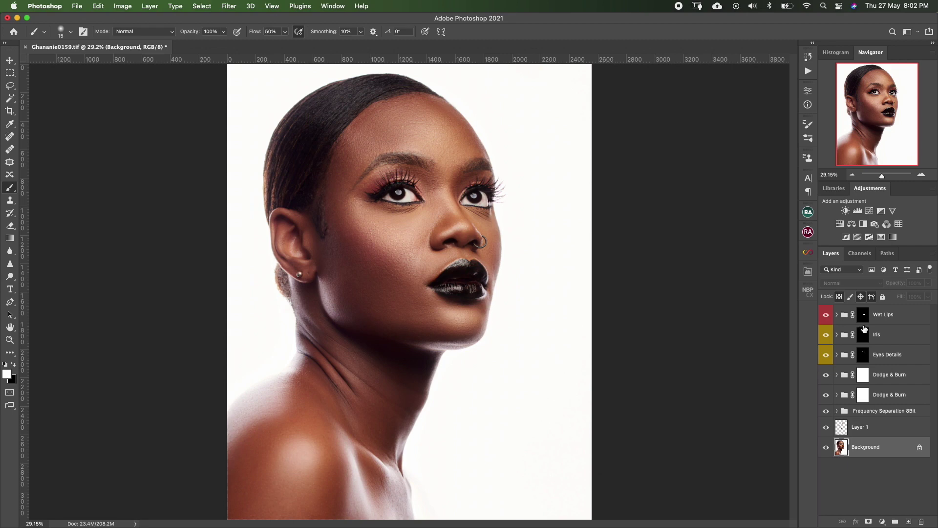
- Group all layers from Wet Lips down to Layer 1 into Group 1, hide it, and expand it
left_click(900, 316)
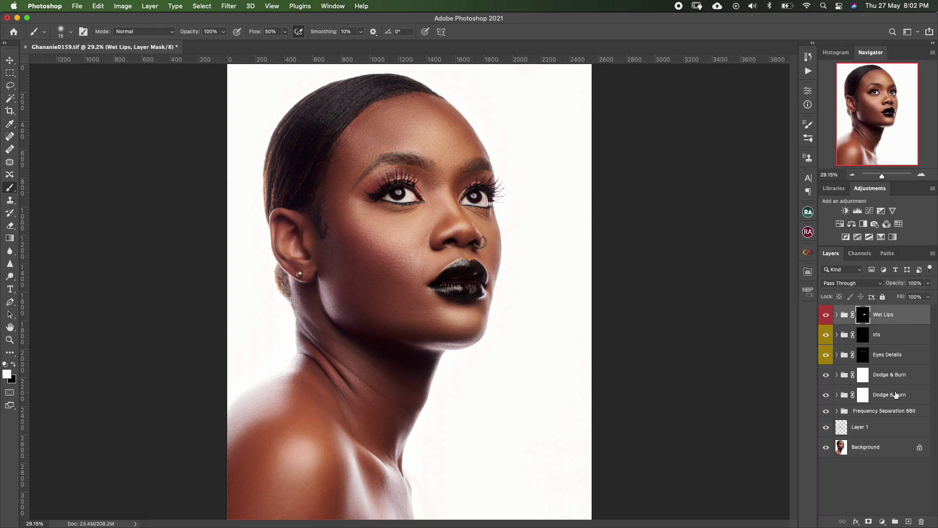
left_click(892, 427, "shift")
key("ctrl+g")
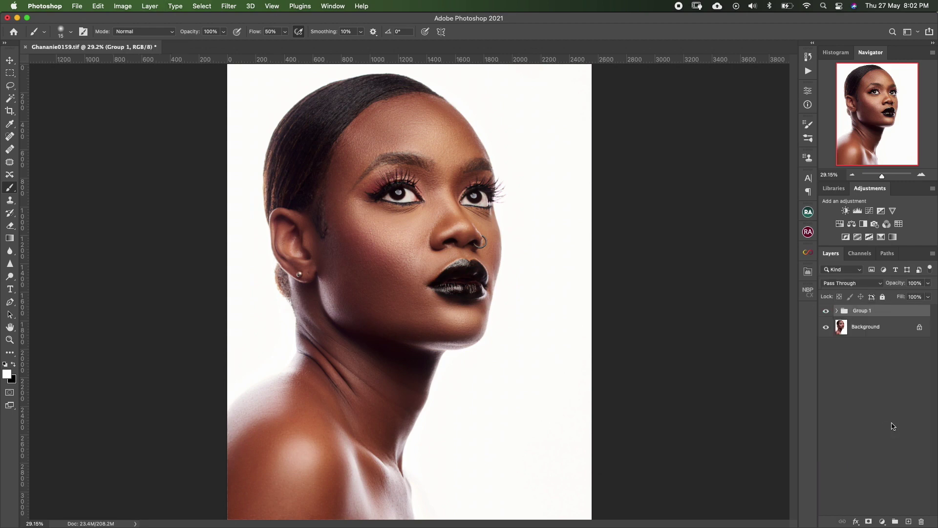
left_click(826, 312)
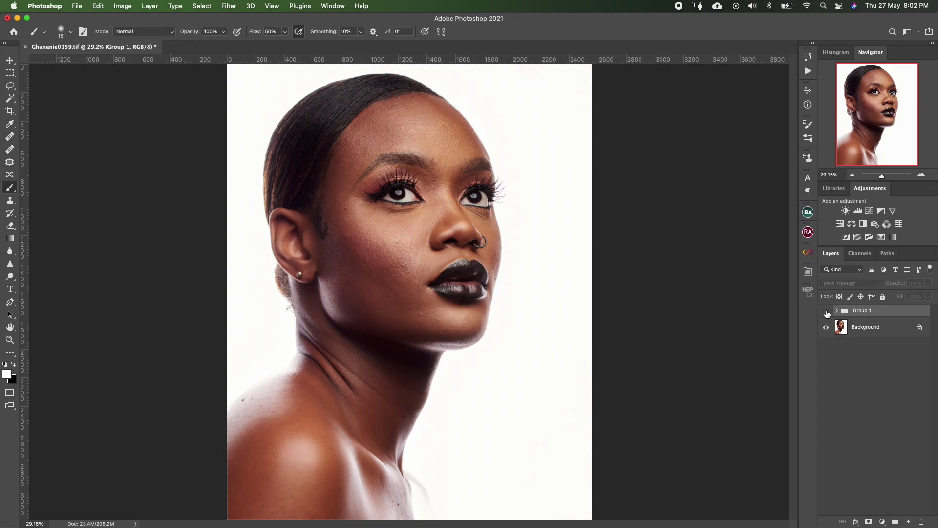
left_click(837, 311)
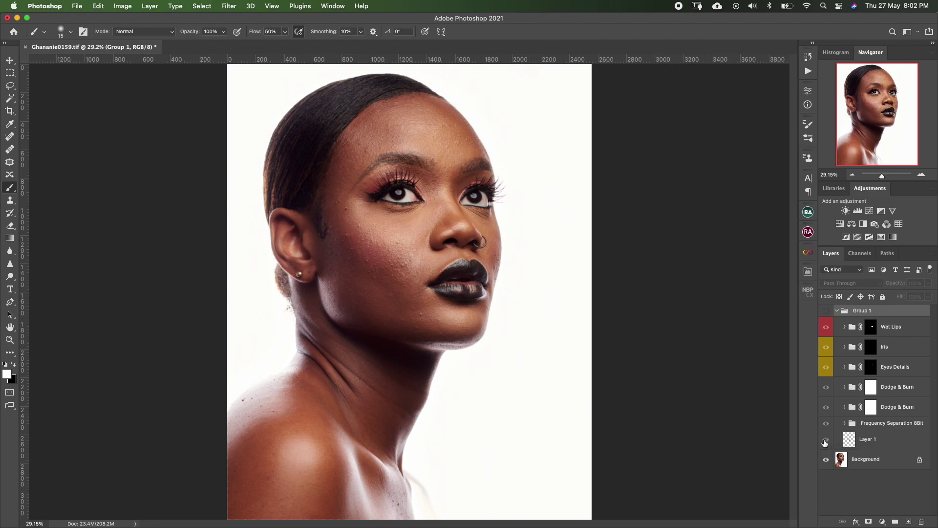
- Select Layer 1 and switch Group 1 off and back on for a before/after comparison
left_click(883, 442)
left_click(826, 440)
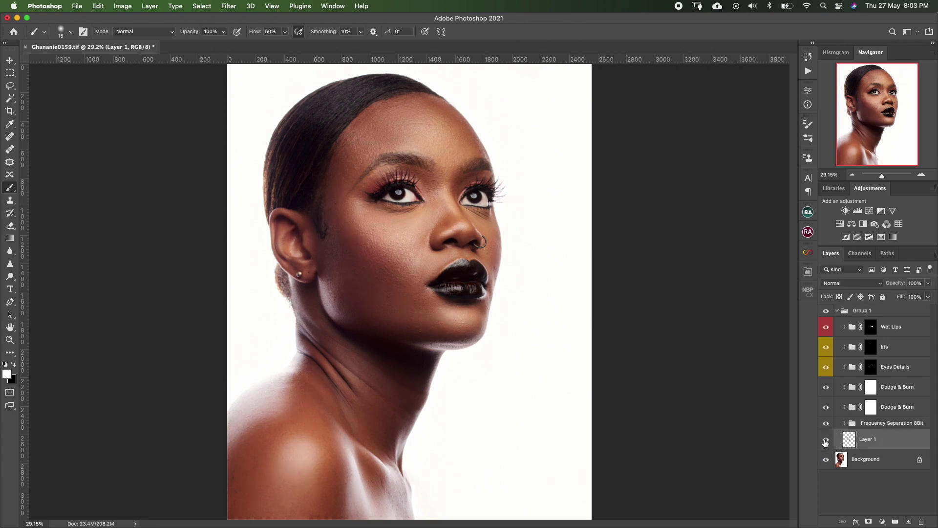
left_click(826, 312)
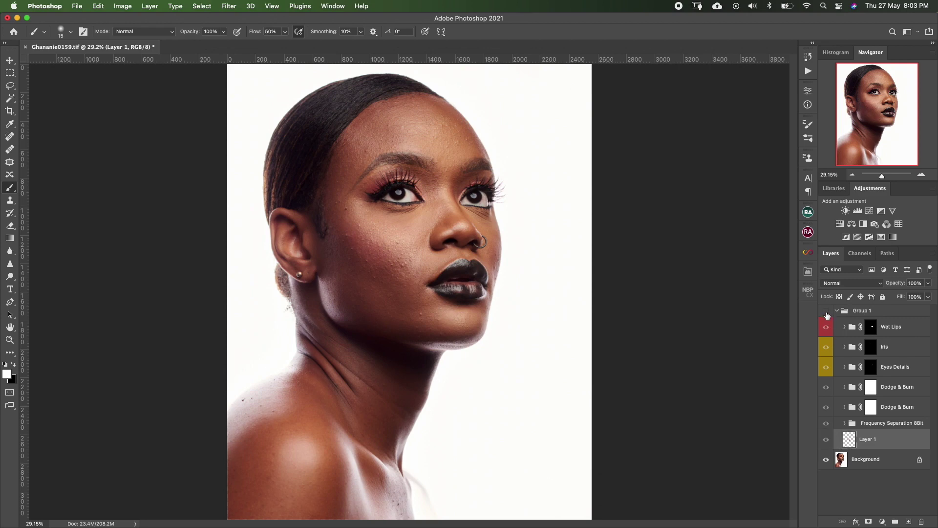
left_click(827, 312)
- Hide Wet Lips, Iris, Eyes Details and Dodge & Burn, show Layer 1, and expand Frequency Separation 8Bit
left_click_drag(826, 327, 827, 442)
left_click(827, 441)
left_click(845, 424)
scroll(848, 458, "down", 3)
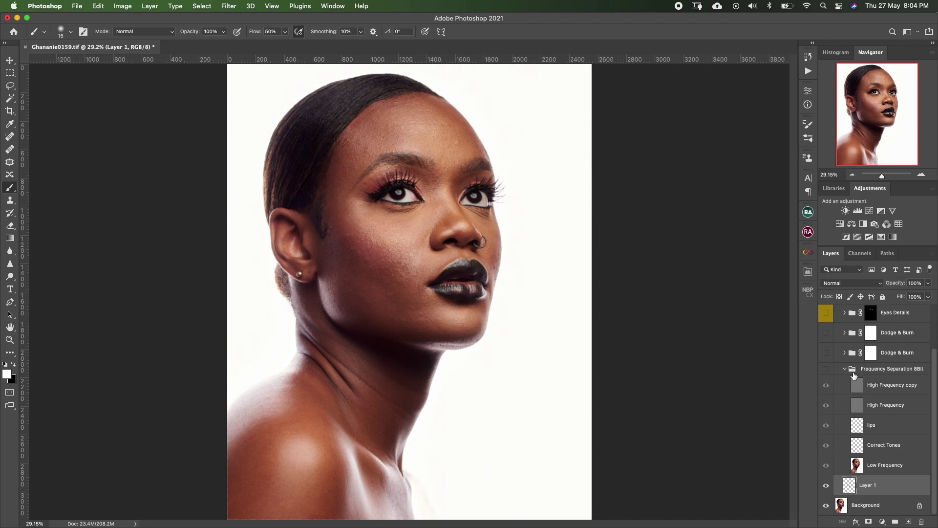
- Turn on Frequency Separation 8Bit, compare High Frequency copy on and off leaving it on, then collapse the group
left_click(826, 372)
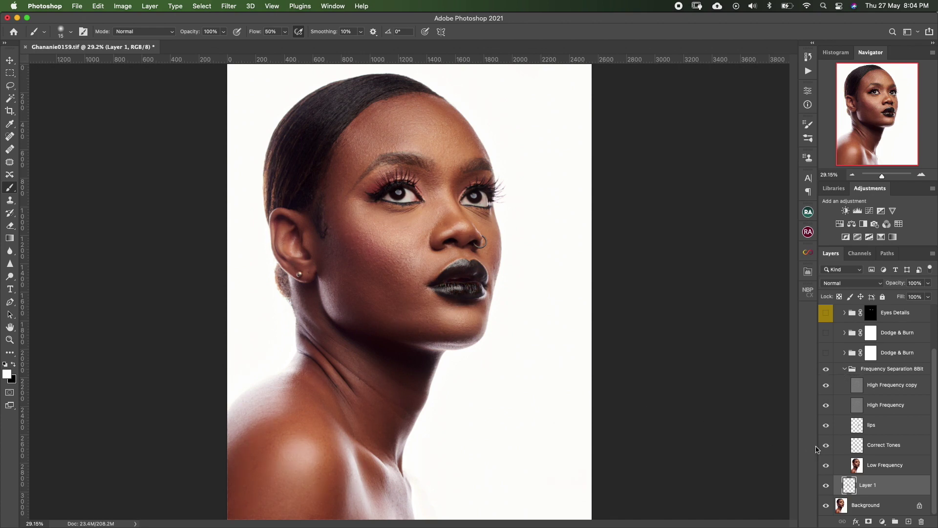
left_click(860, 387)
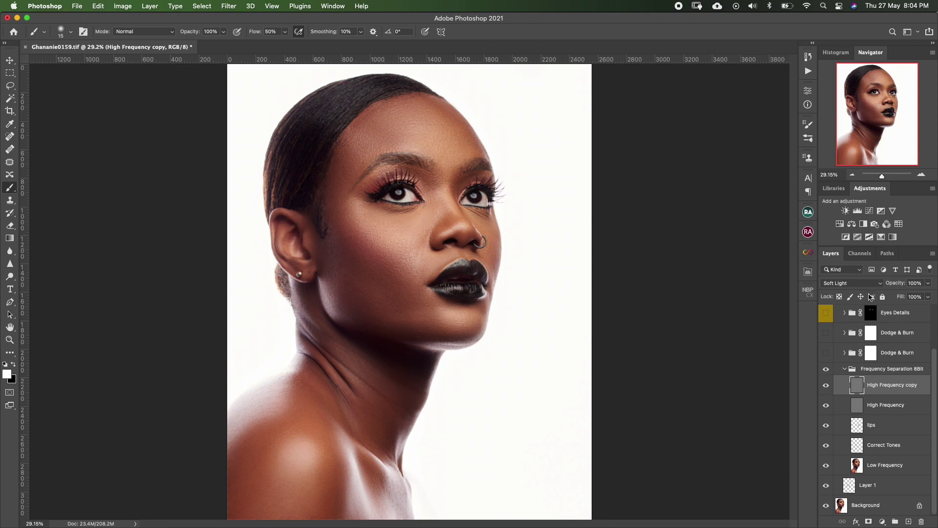
left_click(825, 386)
left_click(826, 386)
left_click(827, 386)
left_click(826, 386)
left_click(845, 369)
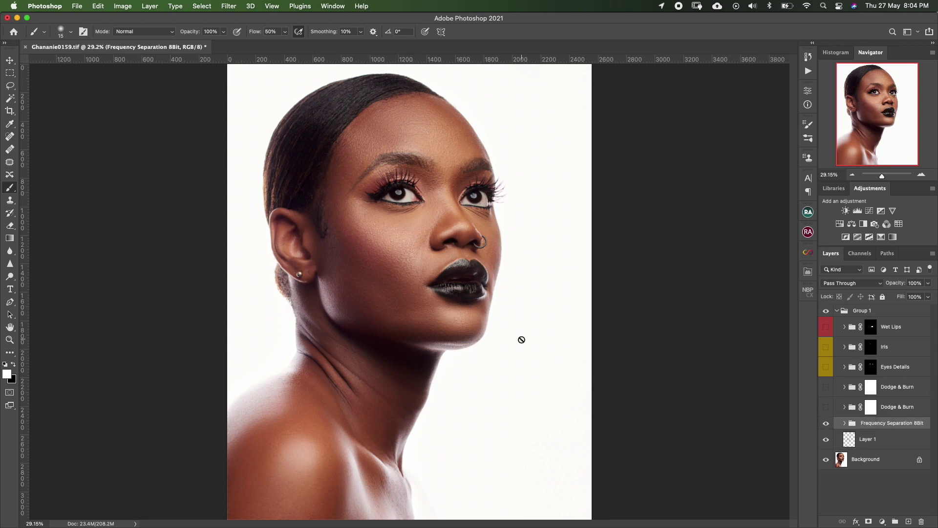
- At 50% zoom, turn on the lower Dodge & Burn layer after comparing it on and off
key("super+plus")
key("super+plus")
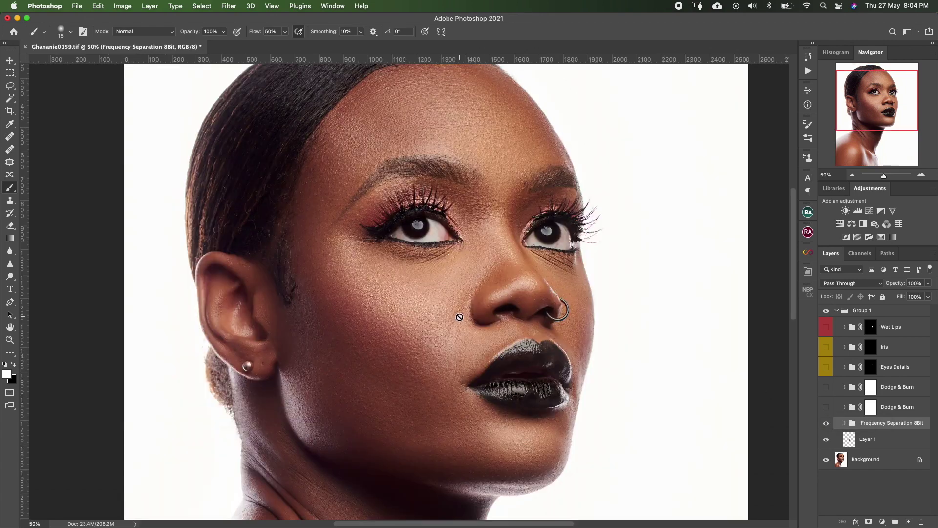
left_click(826, 407)
left_click(826, 407)
left_click(826, 408)
left_click(826, 407)
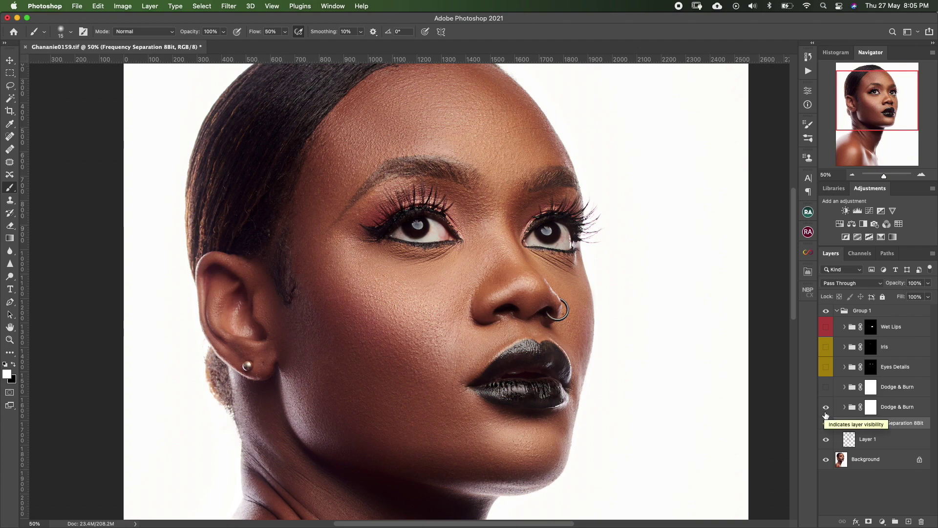
- Turn on the upper Dodge & Burn layer, comparing it on and off at several zoom levels
left_click(826, 387)
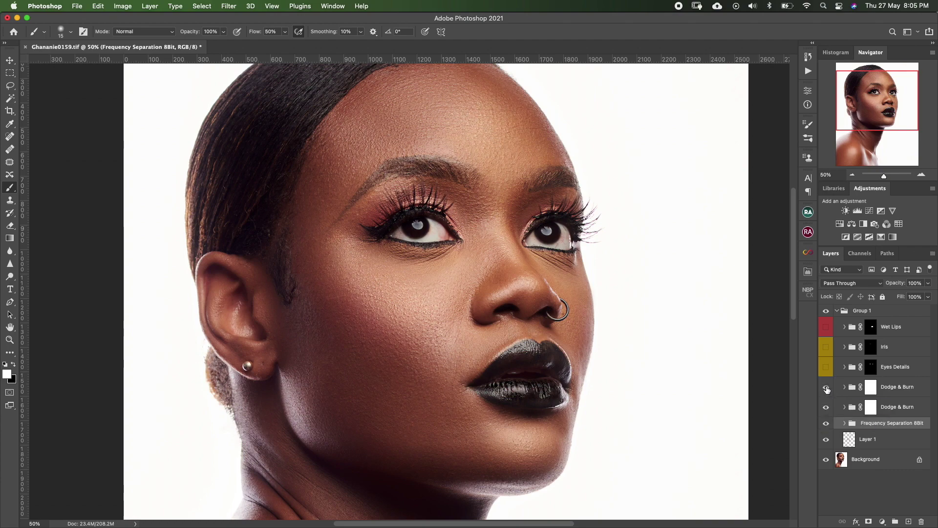
left_click(826, 387)
left_click(826, 387)
key("super+minus")
key("super+minus")
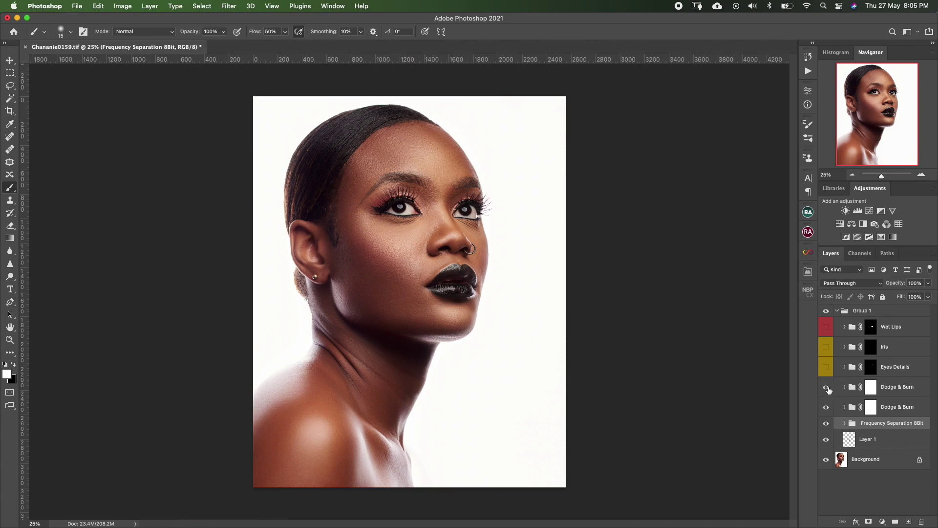
left_click(825, 388)
left_click(826, 388)
left_click(826, 388)
left_click(826, 387)
key("super+equal")
key("super+equal")
key("super+equal")
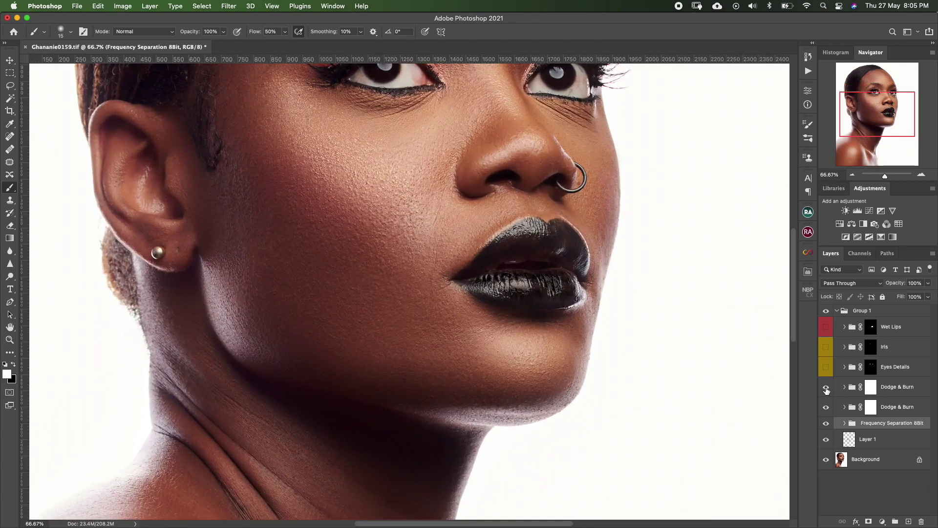
- Bring the eyes into view at 100% and turn on Eyes Details after comparing it on and off
left_click_drag(463, 221, 446, 400)
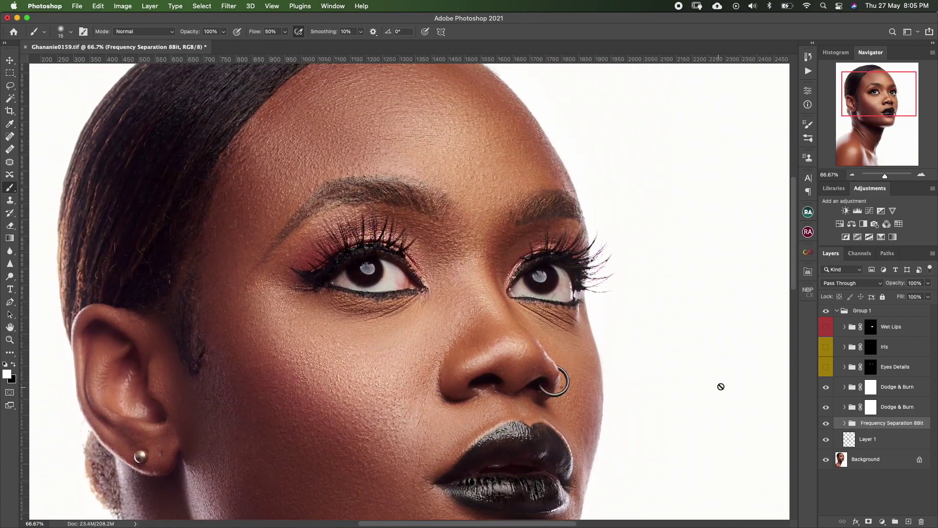
left_click(826, 368)
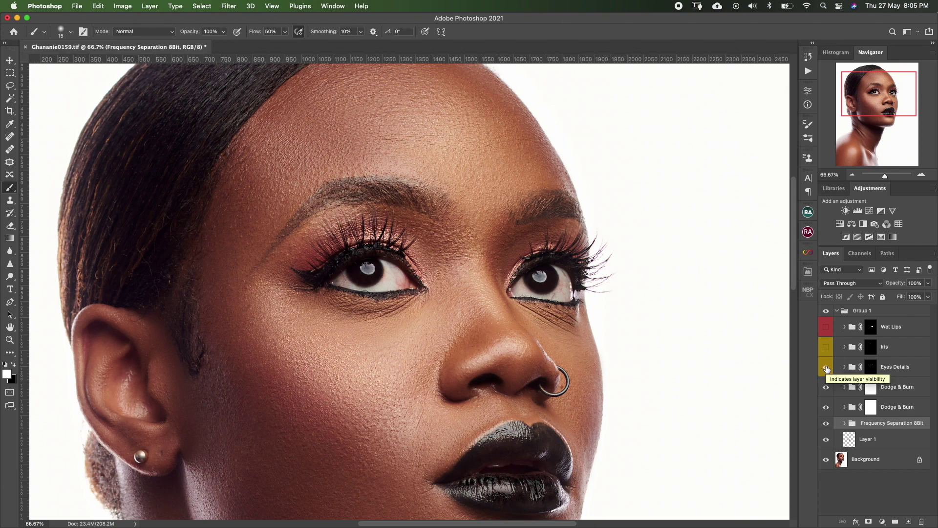
left_click(827, 368)
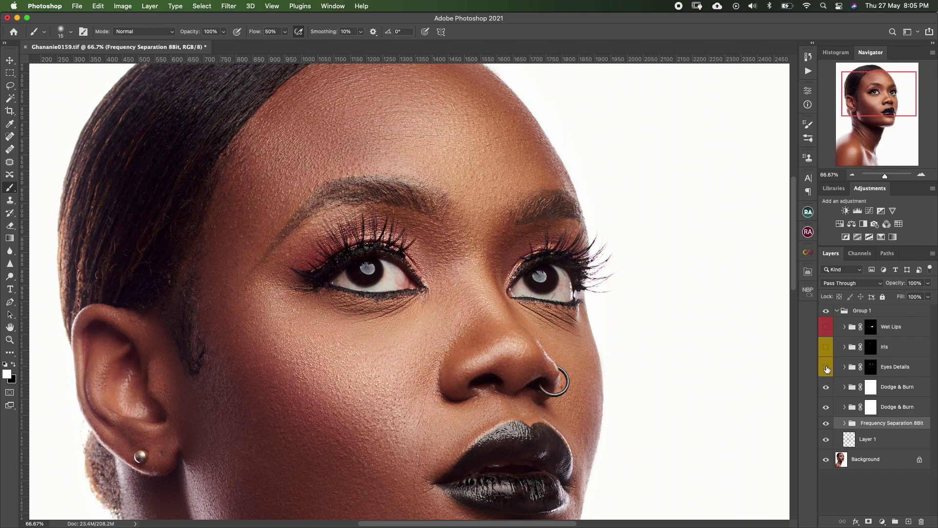
key("super+plus")
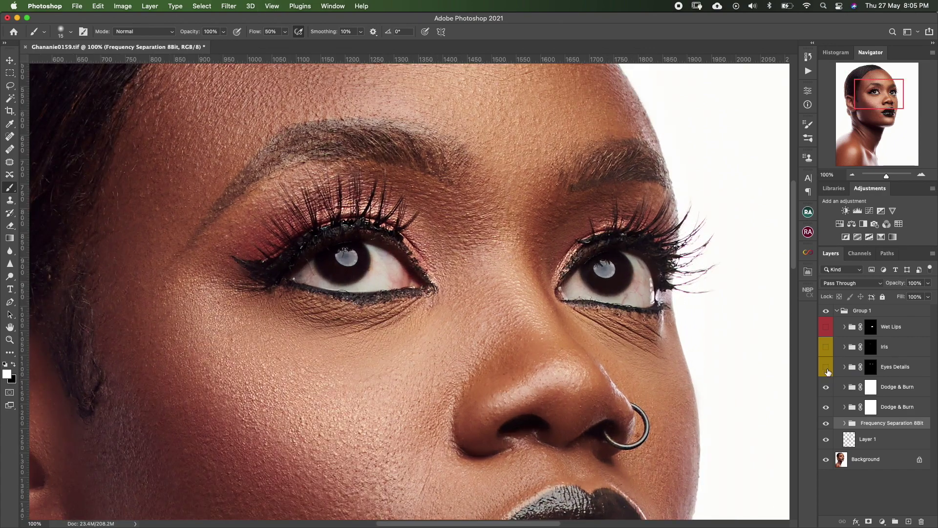
left_click(826, 368)
left_click(826, 369)
left_click(827, 369)
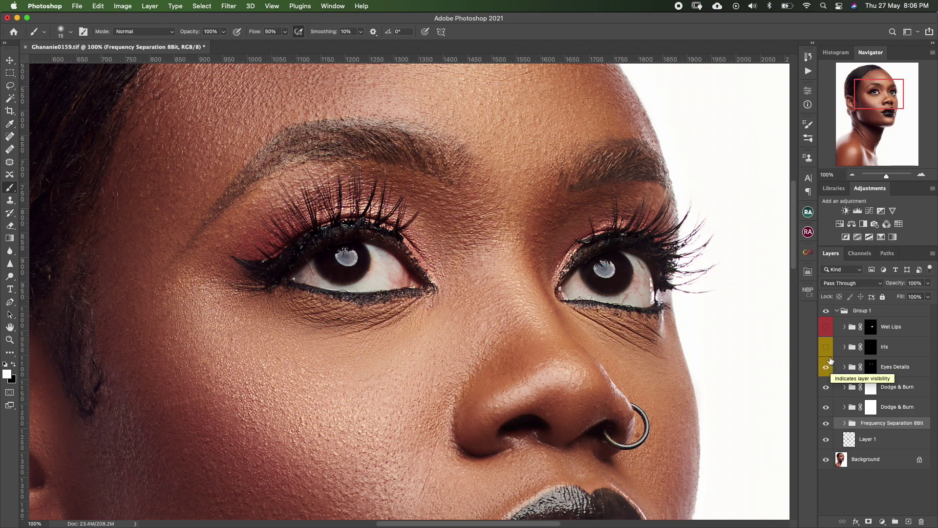
- Switch the Iris layer on and off repeatedly to compare the eyes, leaving it visible
left_click(826, 347)
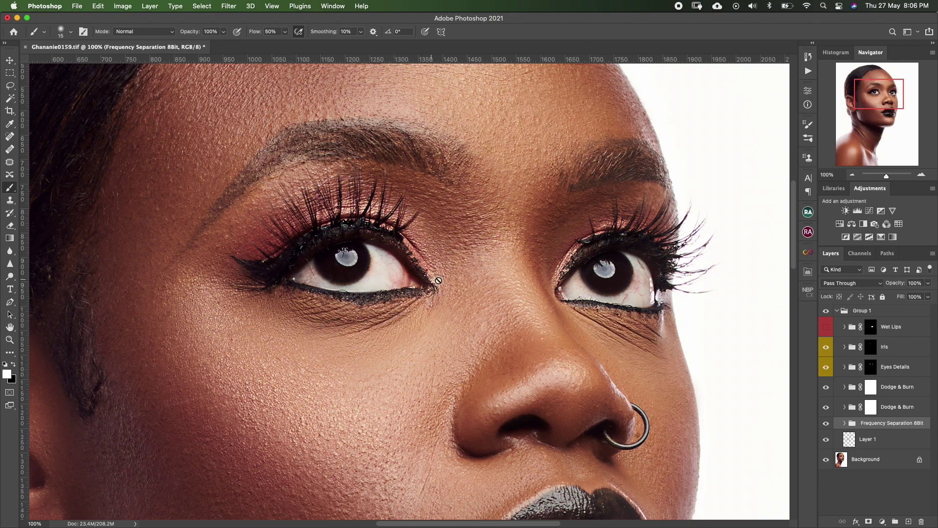
left_click(827, 347)
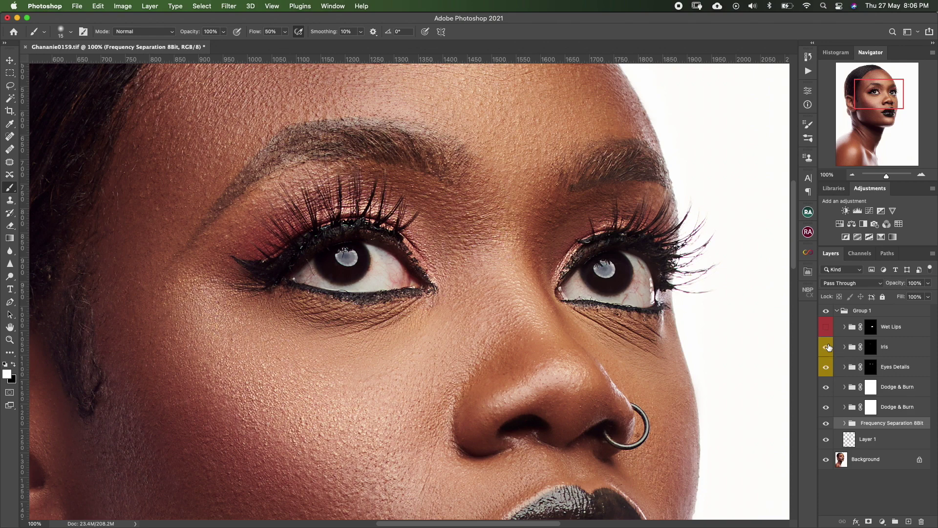
left_click(826, 347)
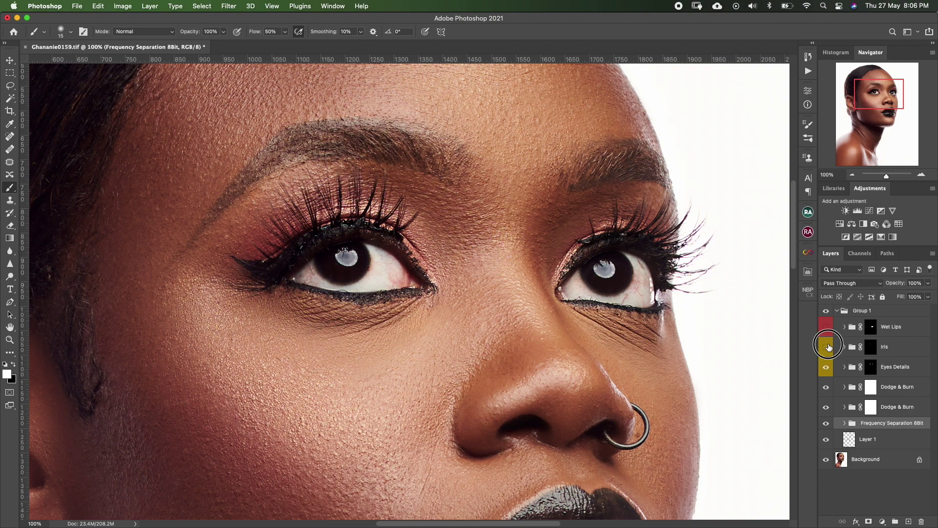
left_click(827, 347)
left_click(827, 347)
left_click_drag(544, 376, 545, 371)
scroll(546, 371, "down", 5)
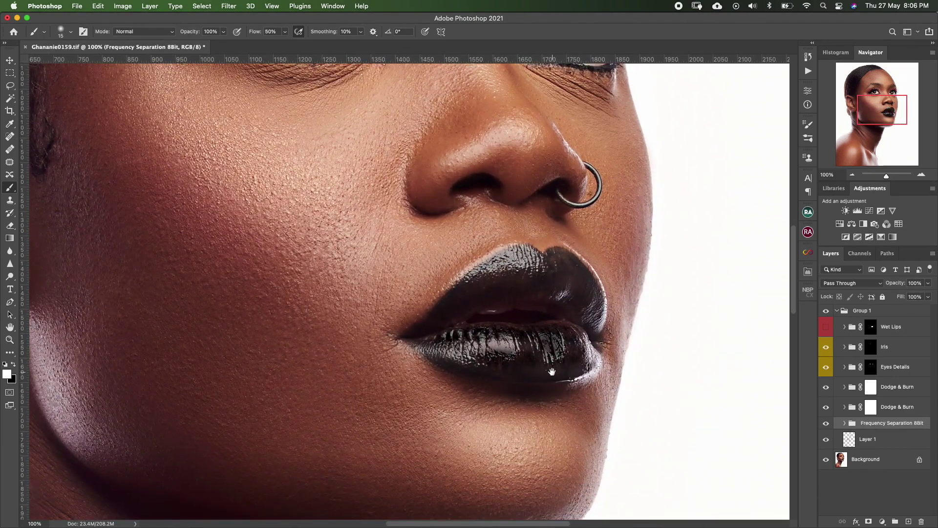
left_click(826, 329)
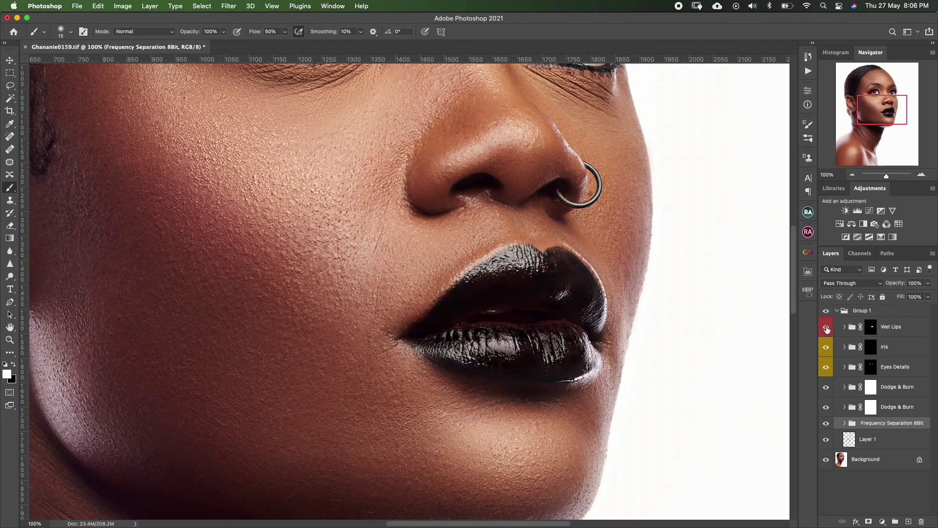
left_click(826, 329)
left_click(827, 329)
left_click(828, 329)
left_click(827, 330)
left_click(808, 272)
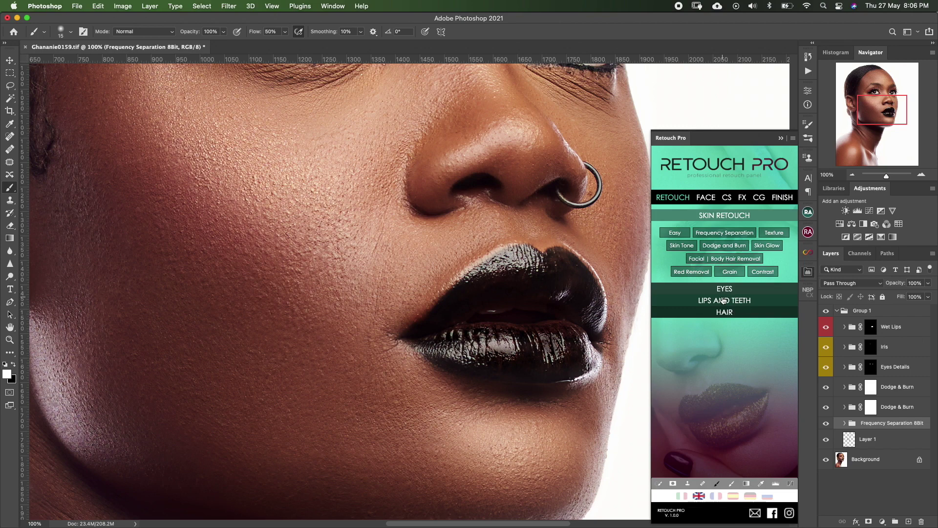
left_click(722, 300)
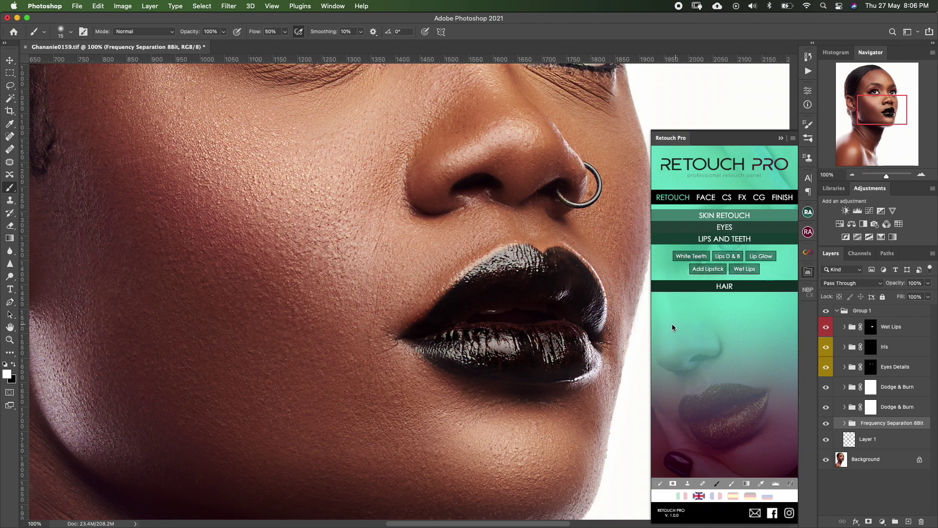
left_click(808, 273)
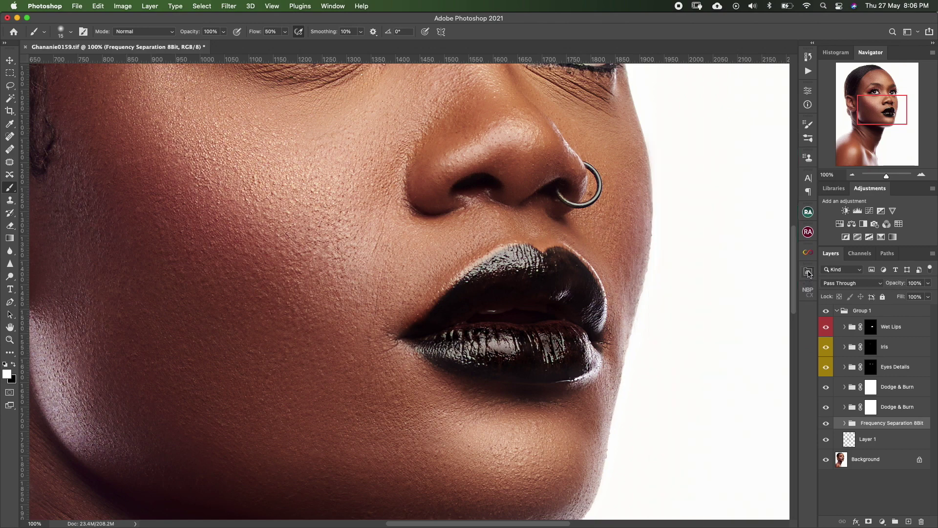
left_click(808, 212)
left_click(808, 212)
left_click(809, 270)
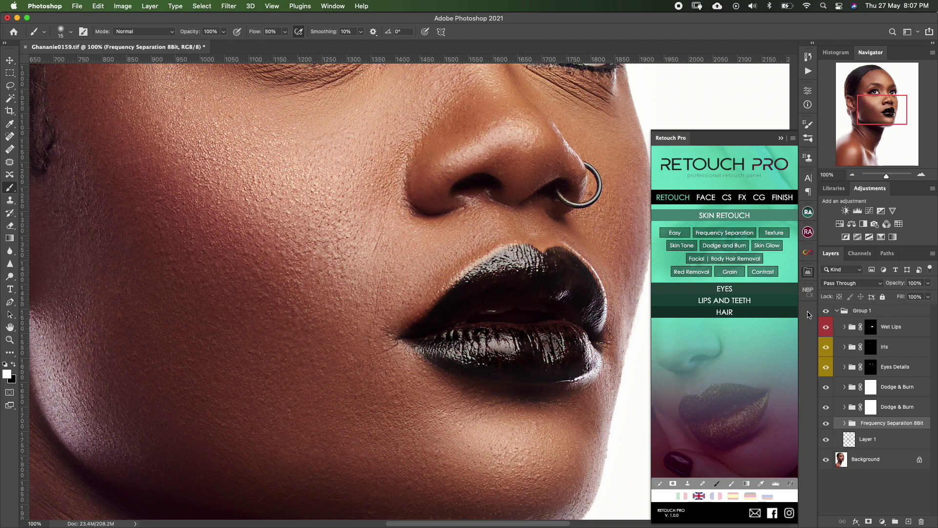
left_click(809, 271)
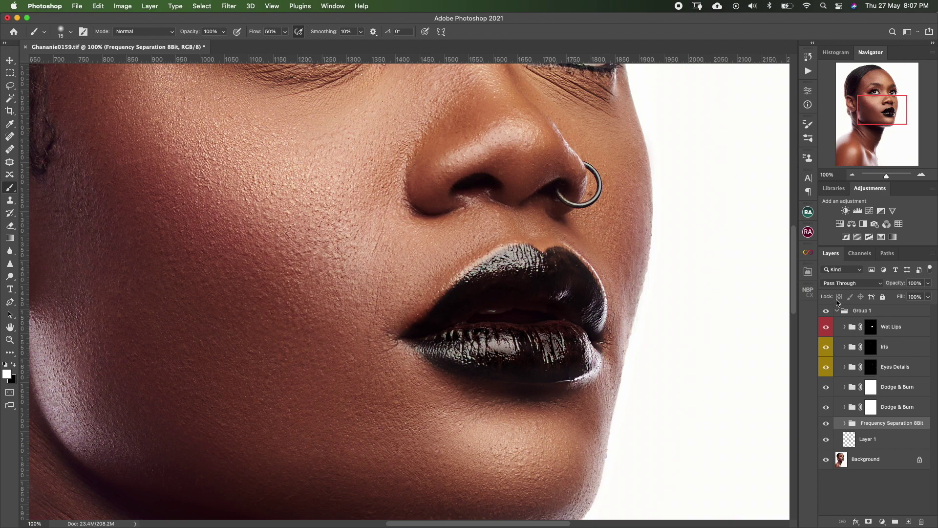
left_click(809, 272)
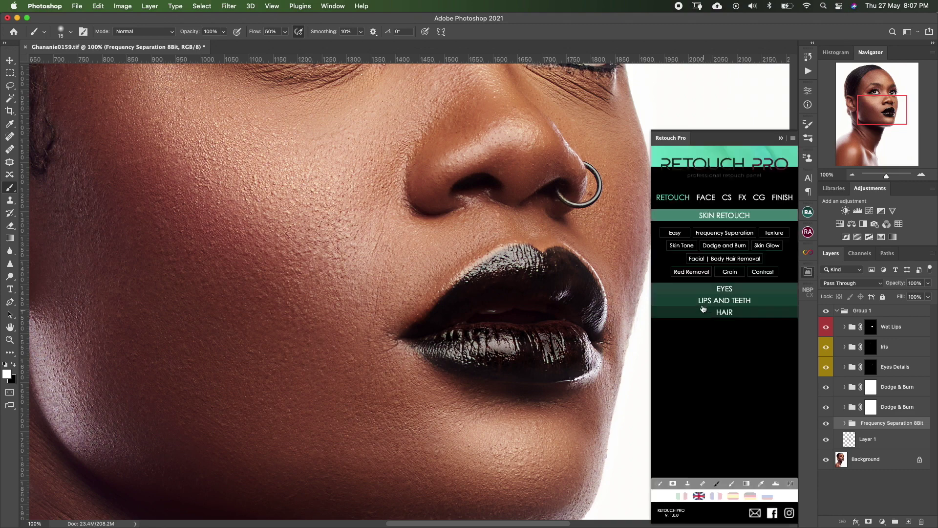
left_click(726, 288)
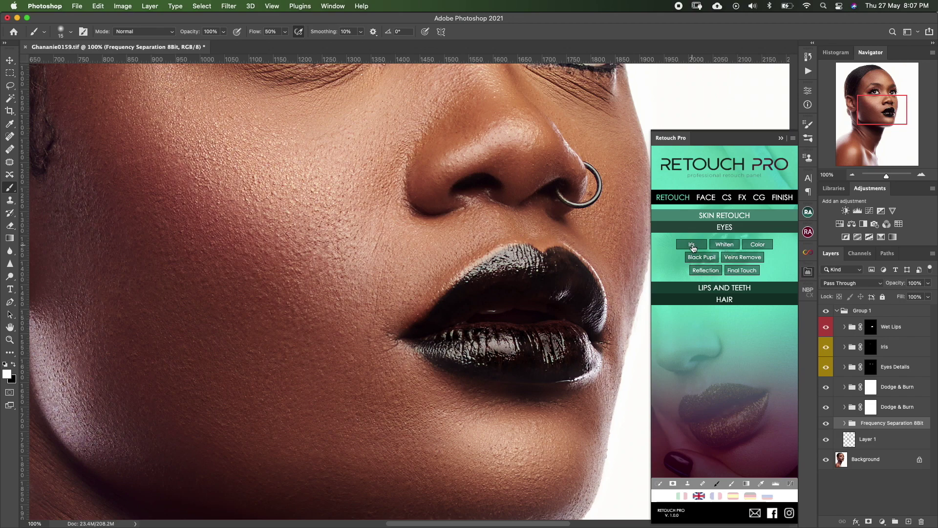
- Close Retouch Pro, zoom out to 25% on the full portrait, and compare Group 1 off and on
left_click(807, 272)
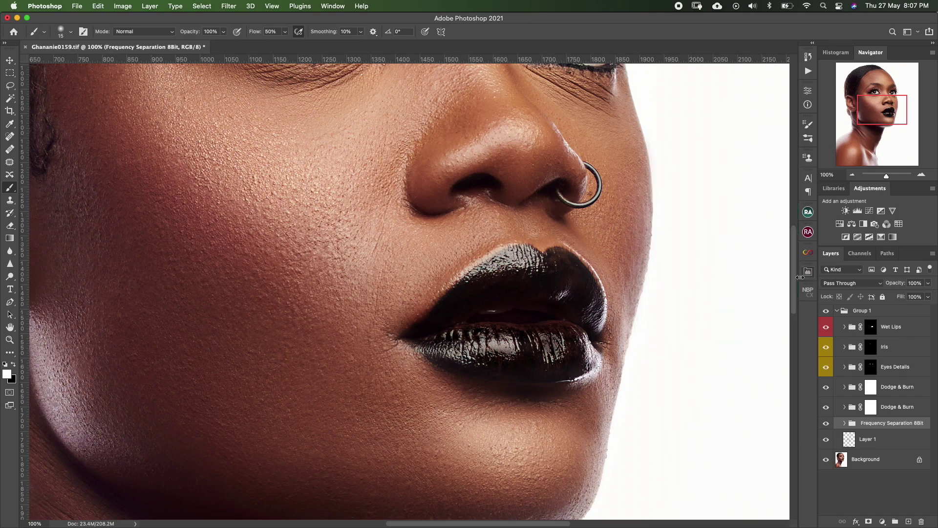
mouse_move(875, 114)
left_mouse_down()
mouse_move(878, 78)
mouse_move(859, 86)
mouse_move(871, 102)
left_mouse_up()
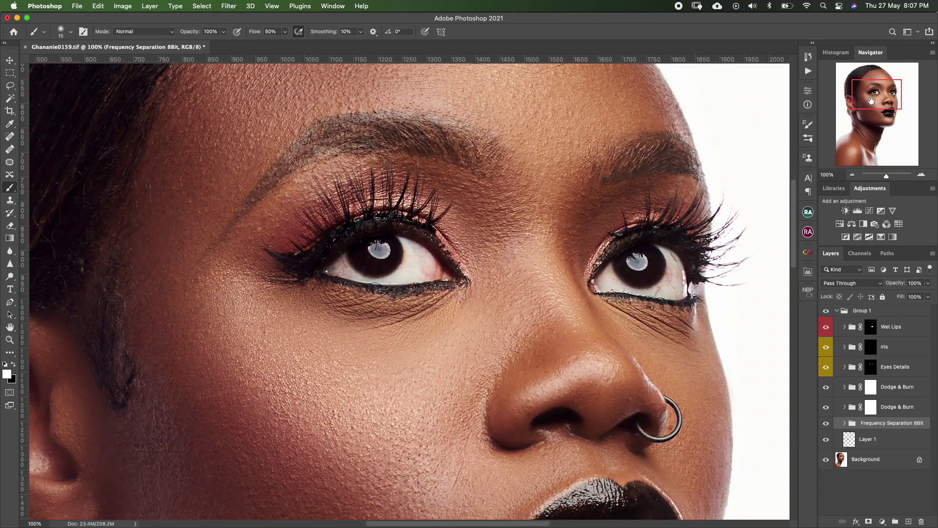
left_click_drag(872, 101, 876, 100)
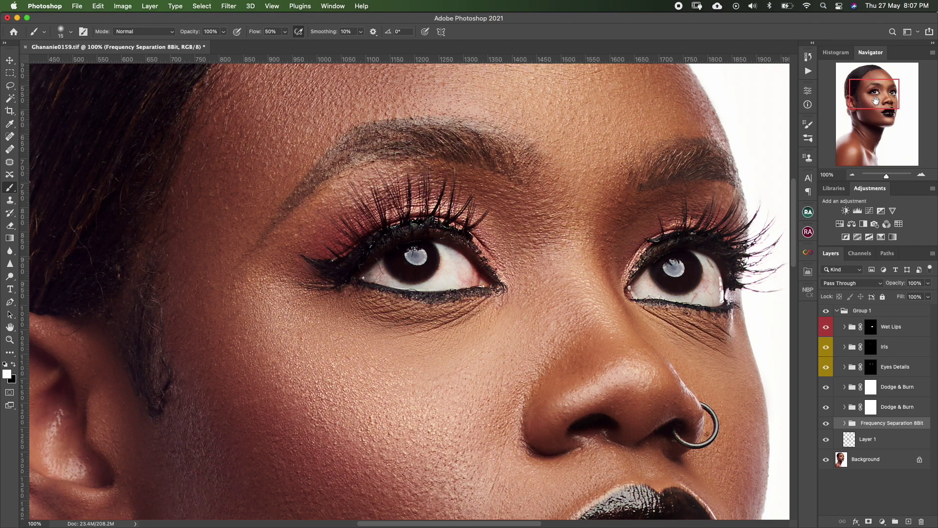
key("super+minus")
key("super+minus")
key("super+minus")
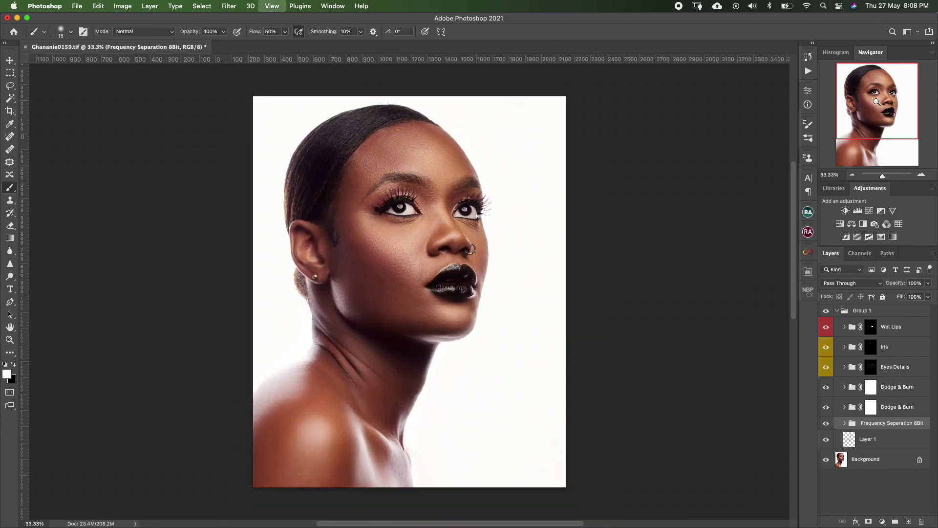
key("super+minus")
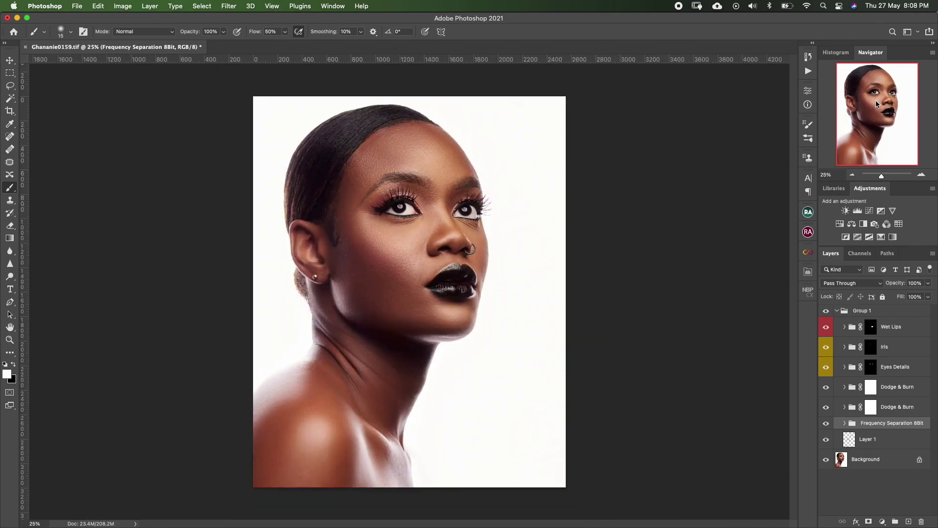
left_click(825, 311)
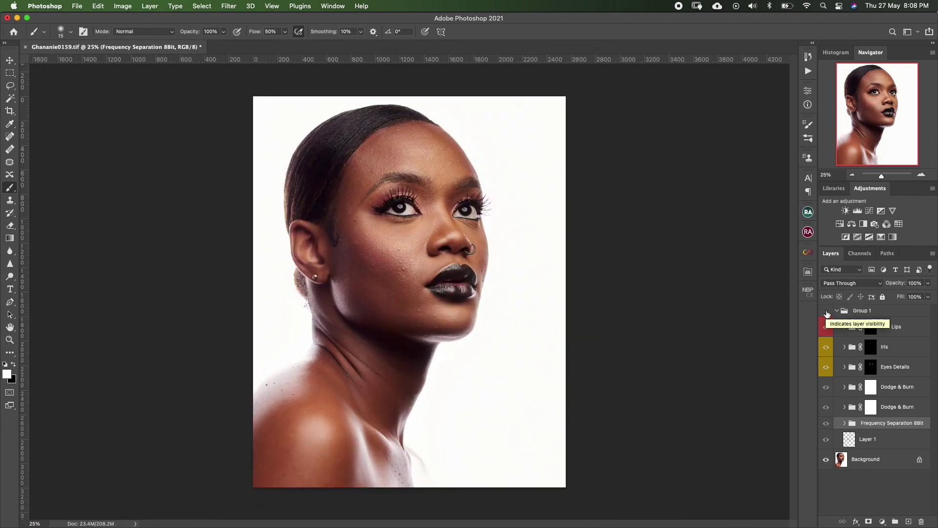
left_click(826, 311)
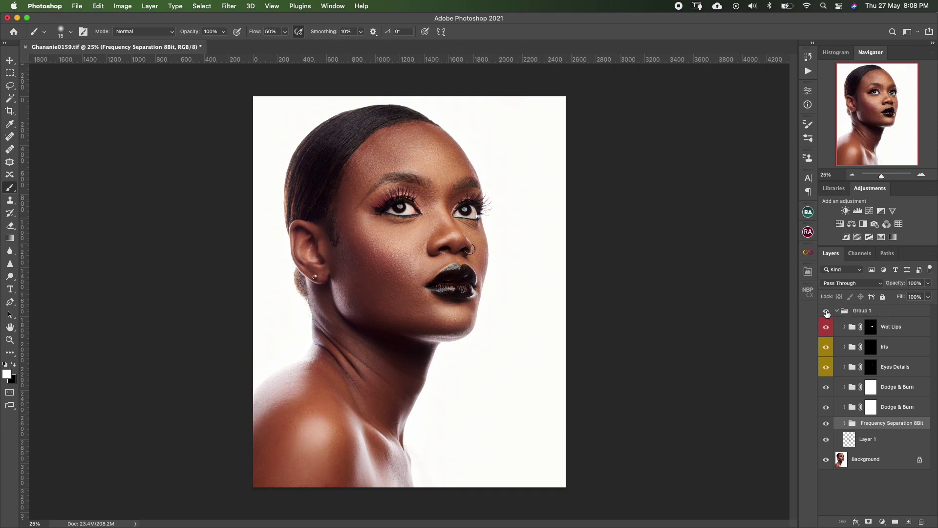